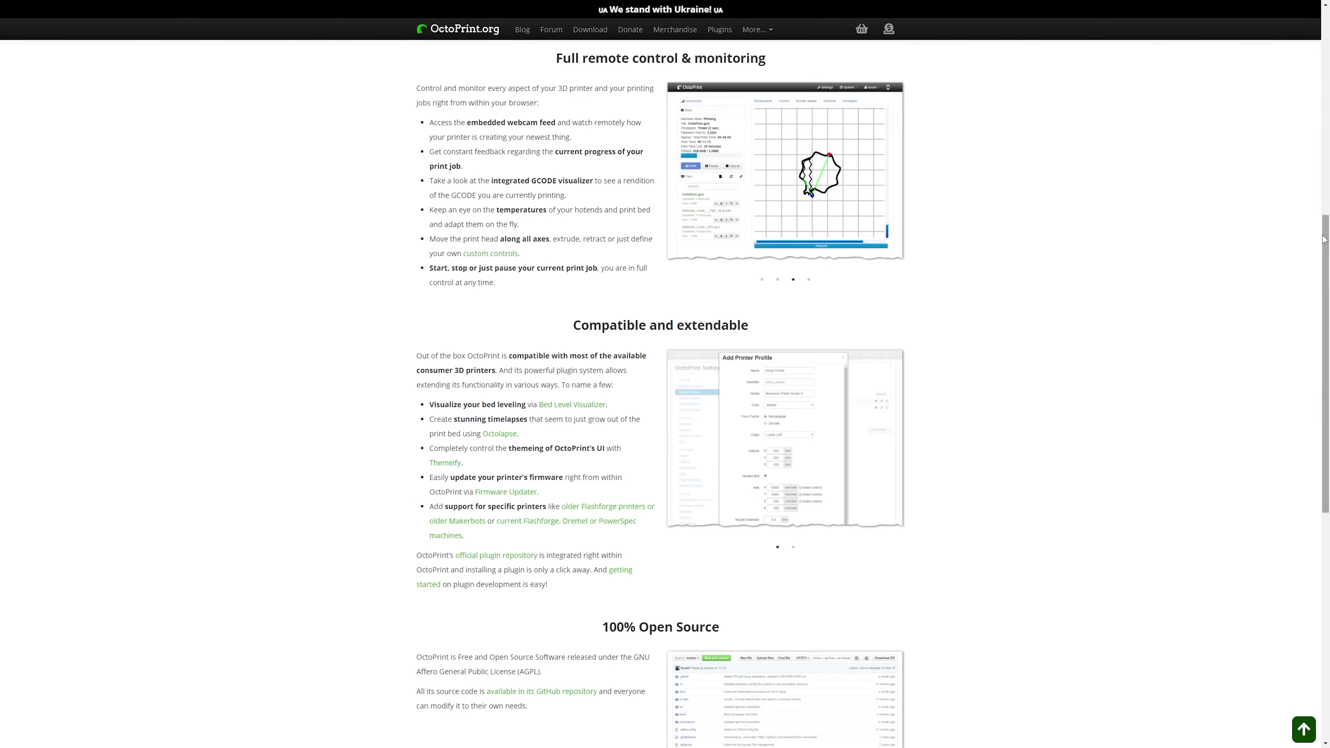
drag(1324, 231, 1328, 313)
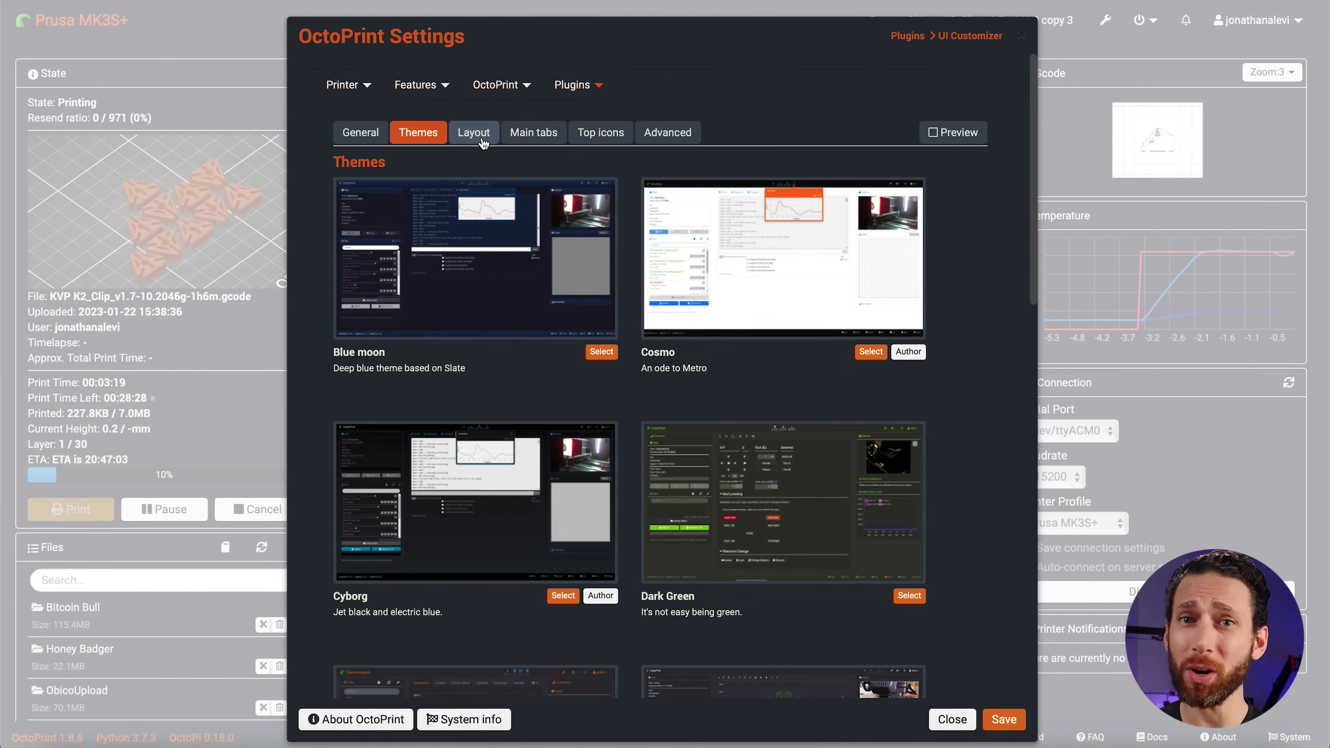
Step: Review the UI Customizer's column layout, close the settings without saving and show the printer's Control view
click(482, 140)
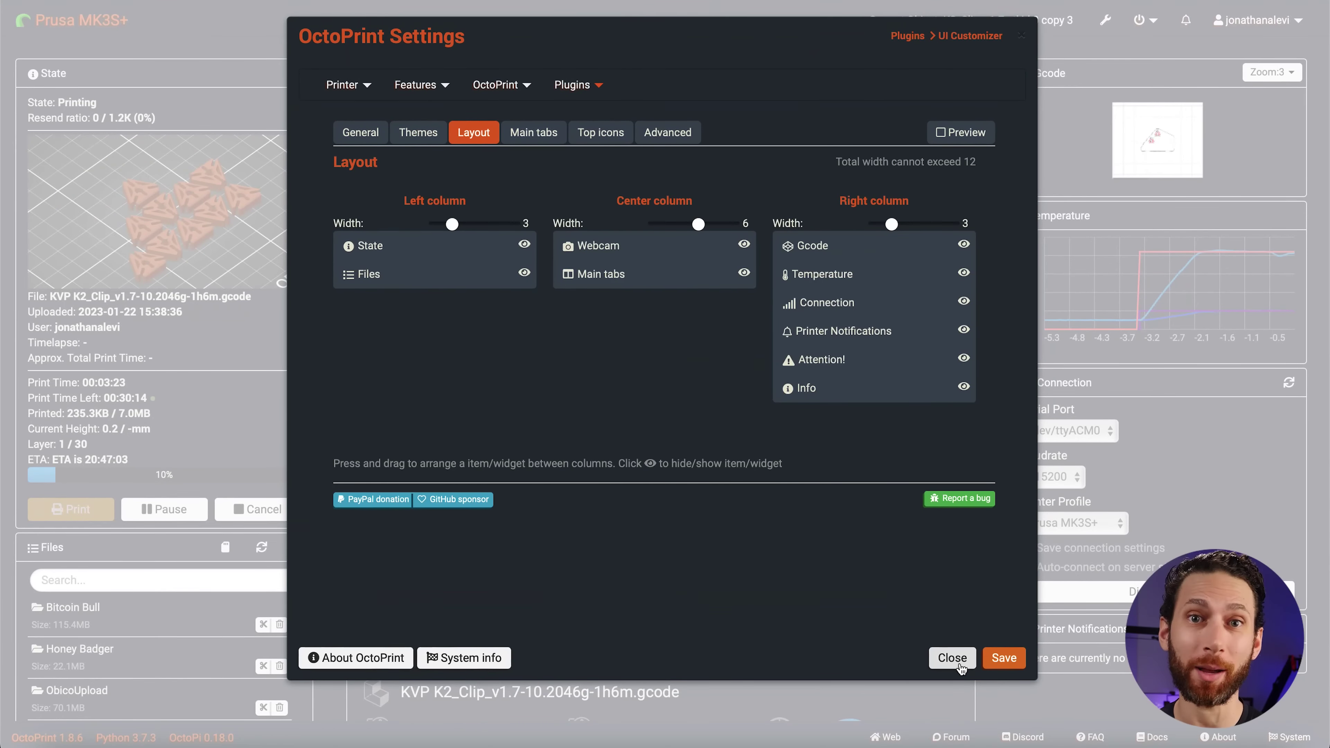
click(950, 658)
scroll(501, 463, down, 3)
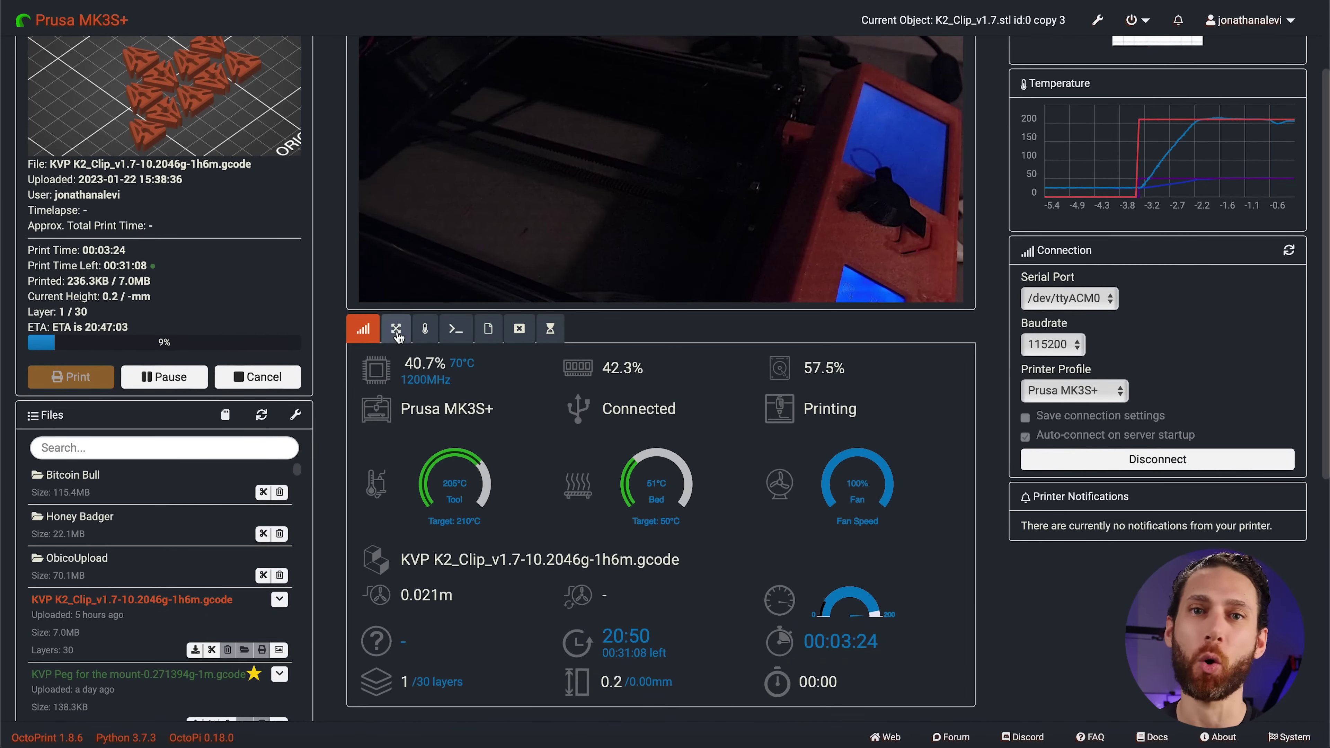
click(396, 329)
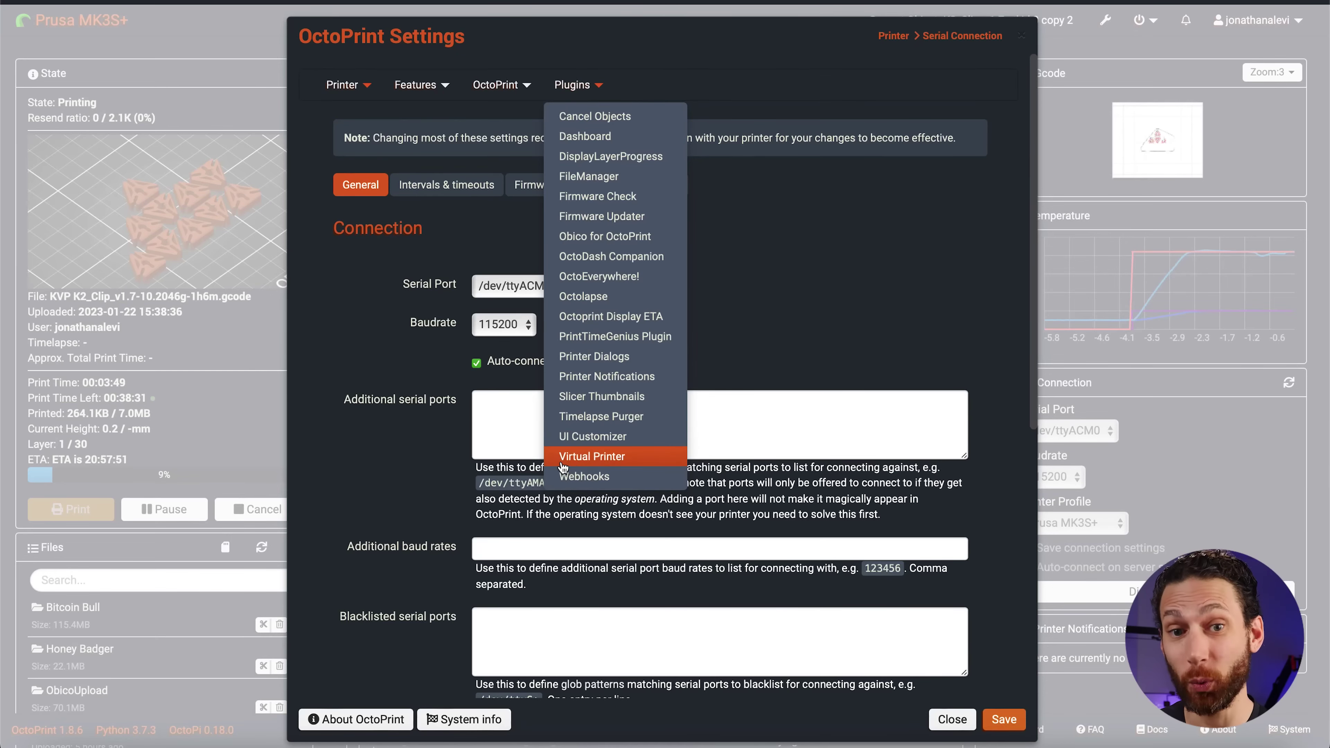
Step: Open the UI Customizer plugin's settings and show its Main tabs options
click(569, 444)
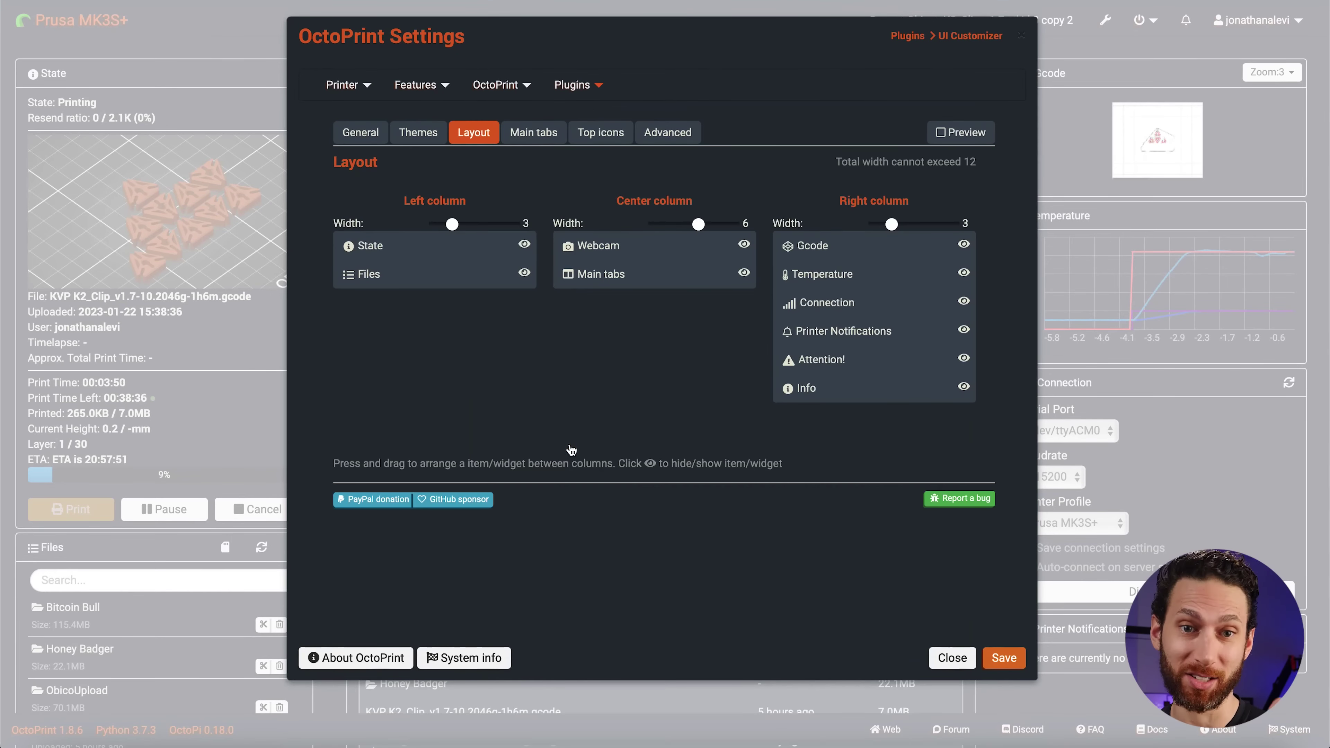
click(534, 134)
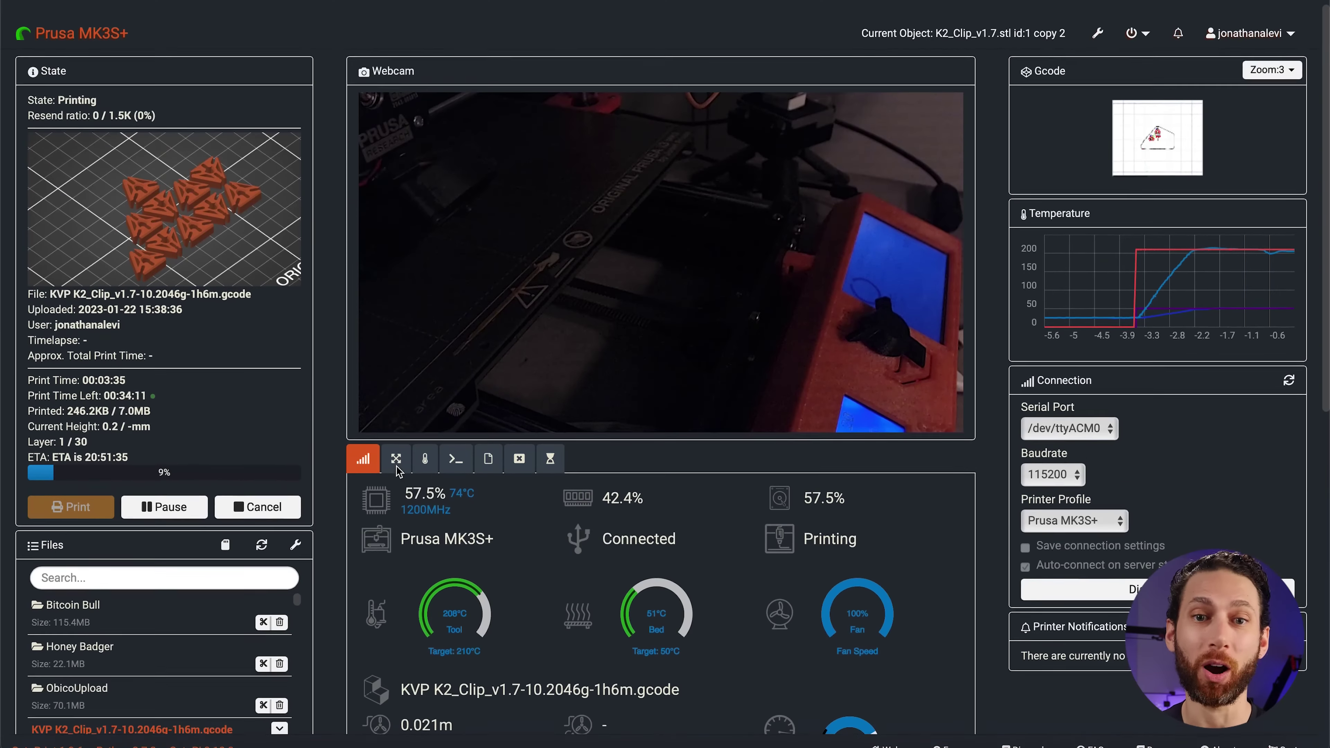
Step: View the Control, Temperature, Terminal and FileManager sections below the webcam feed in turn
scroll(395, 466, down, 1)
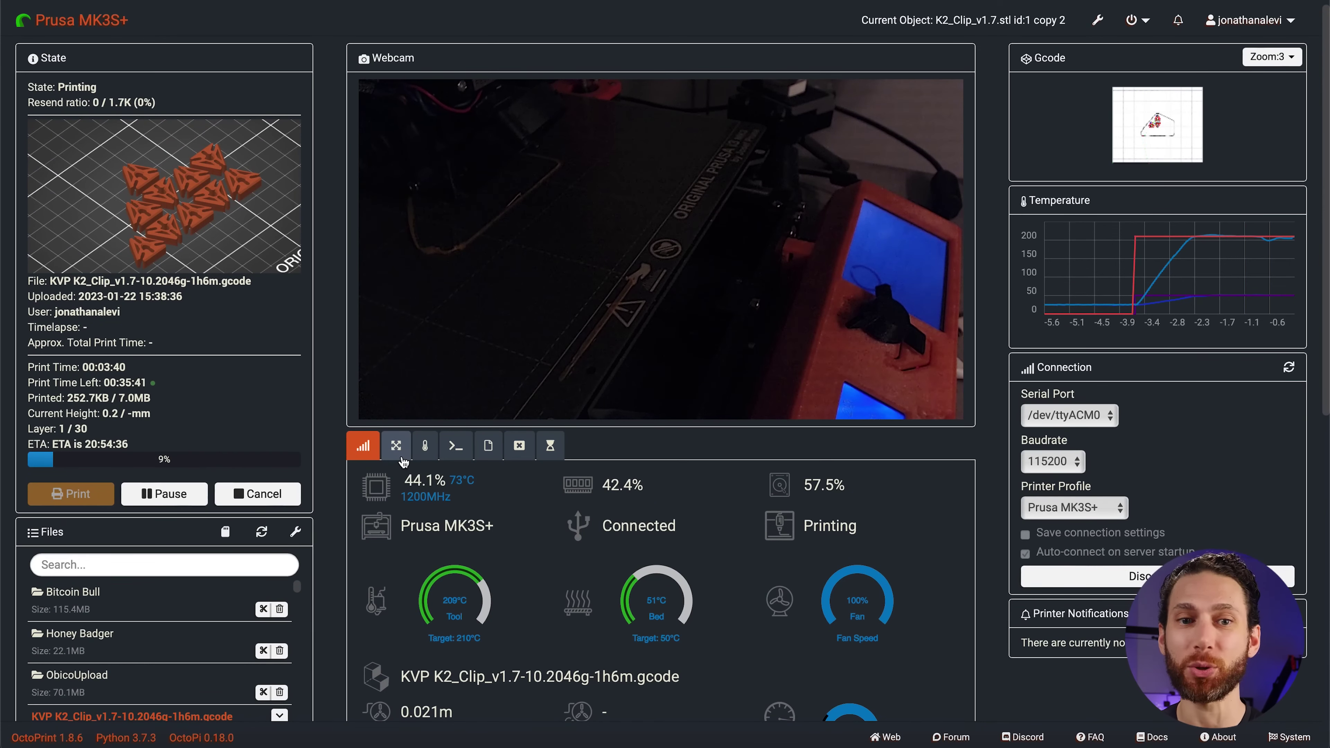
click(396, 446)
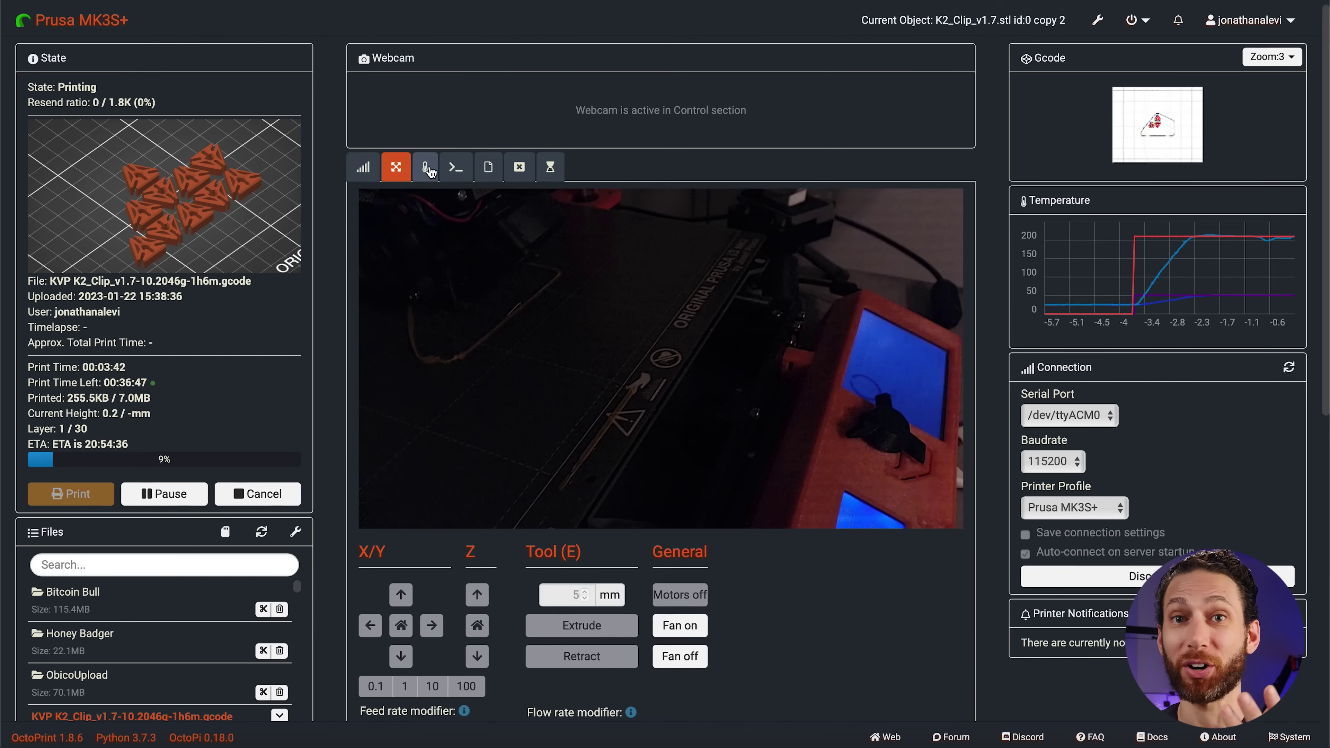
click(429, 171)
click(456, 447)
click(488, 446)
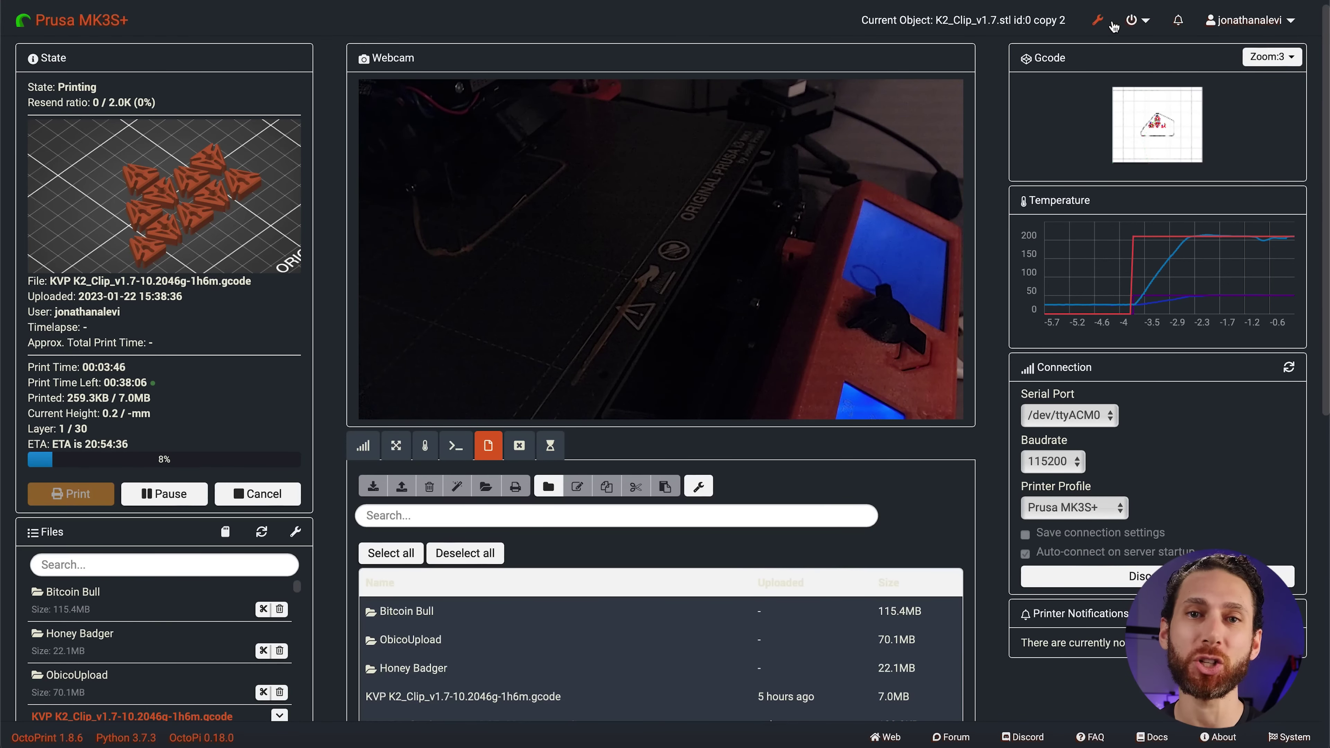
Step: Review the Main tabs, Top icons and Advanced options in the UI Customizer plugin's settings
click(1112, 24)
click(576, 84)
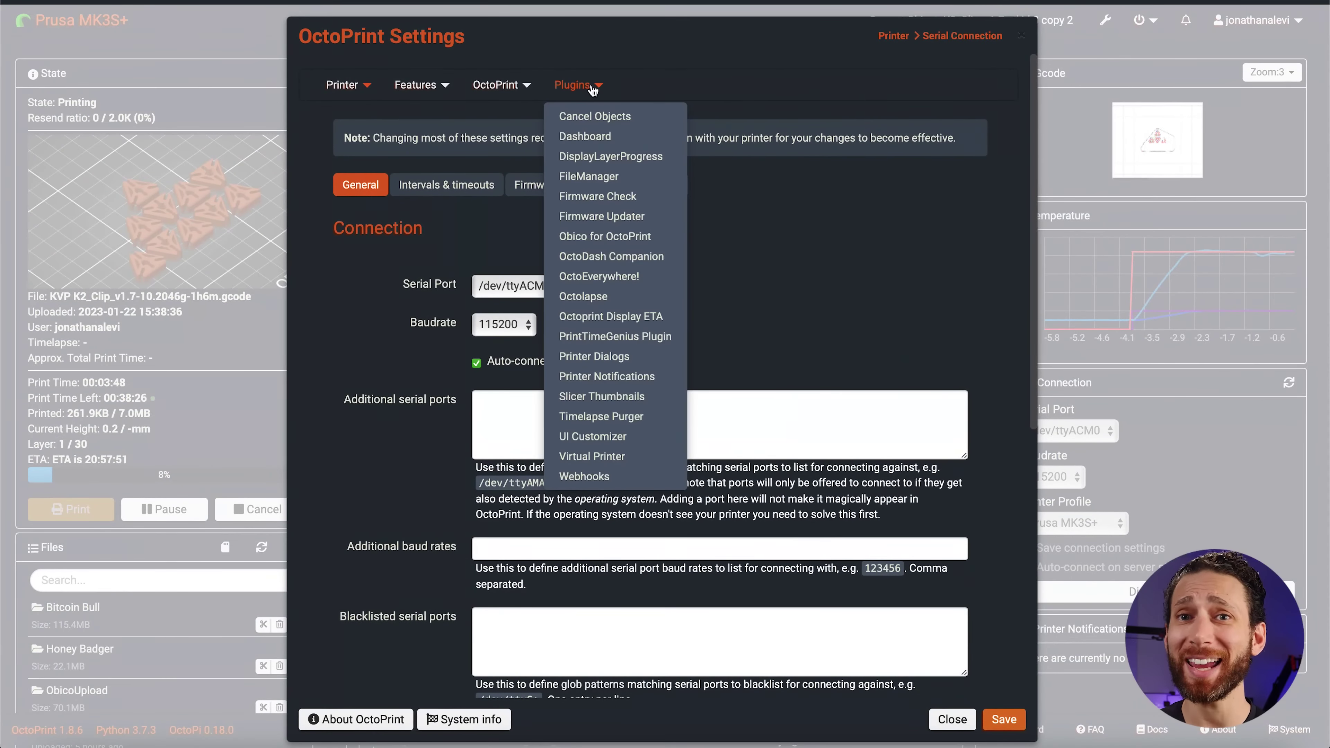
click(571, 437)
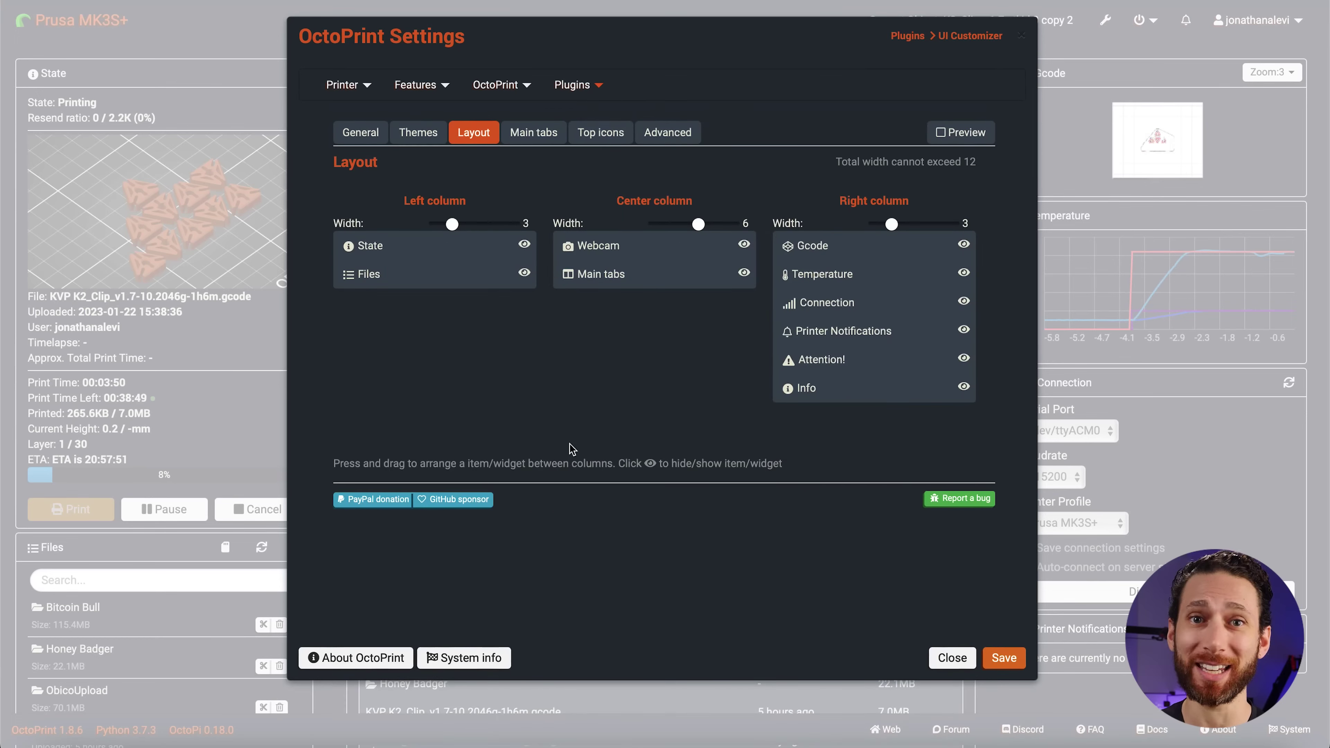
click(539, 134)
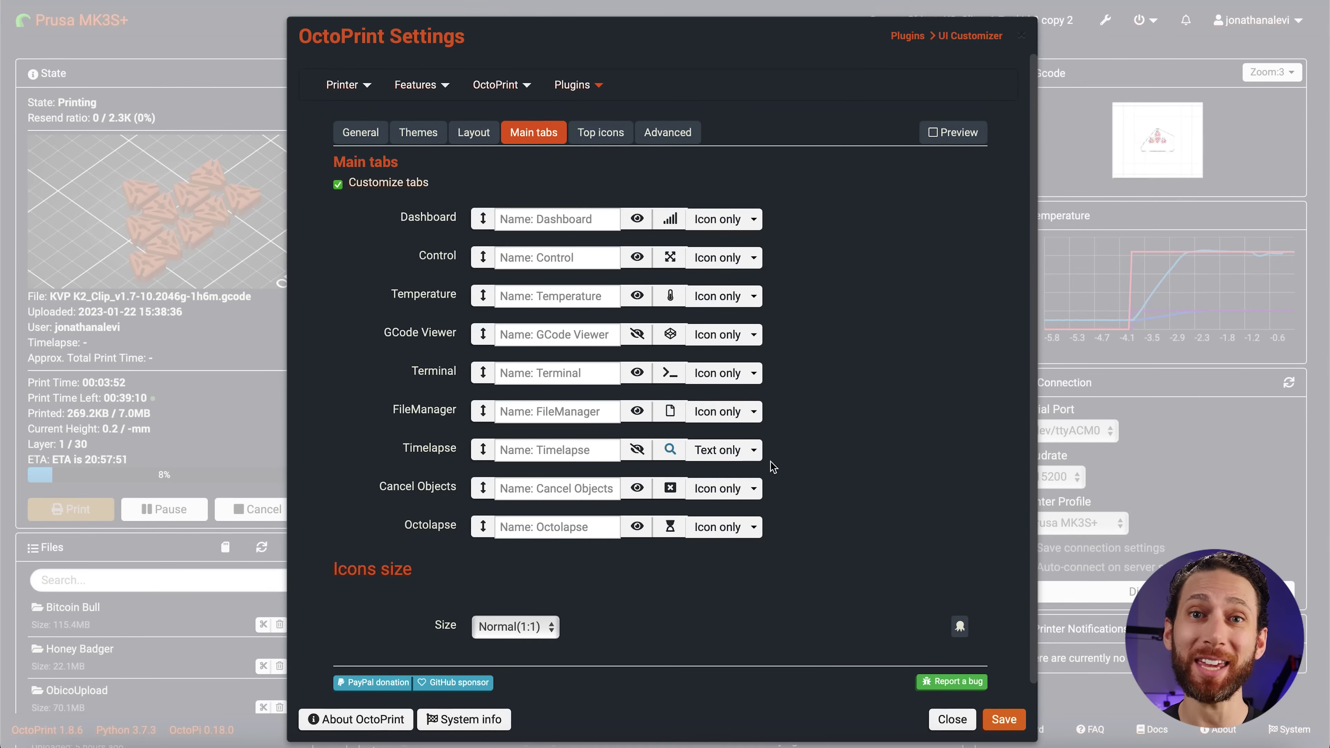
click(624, 137)
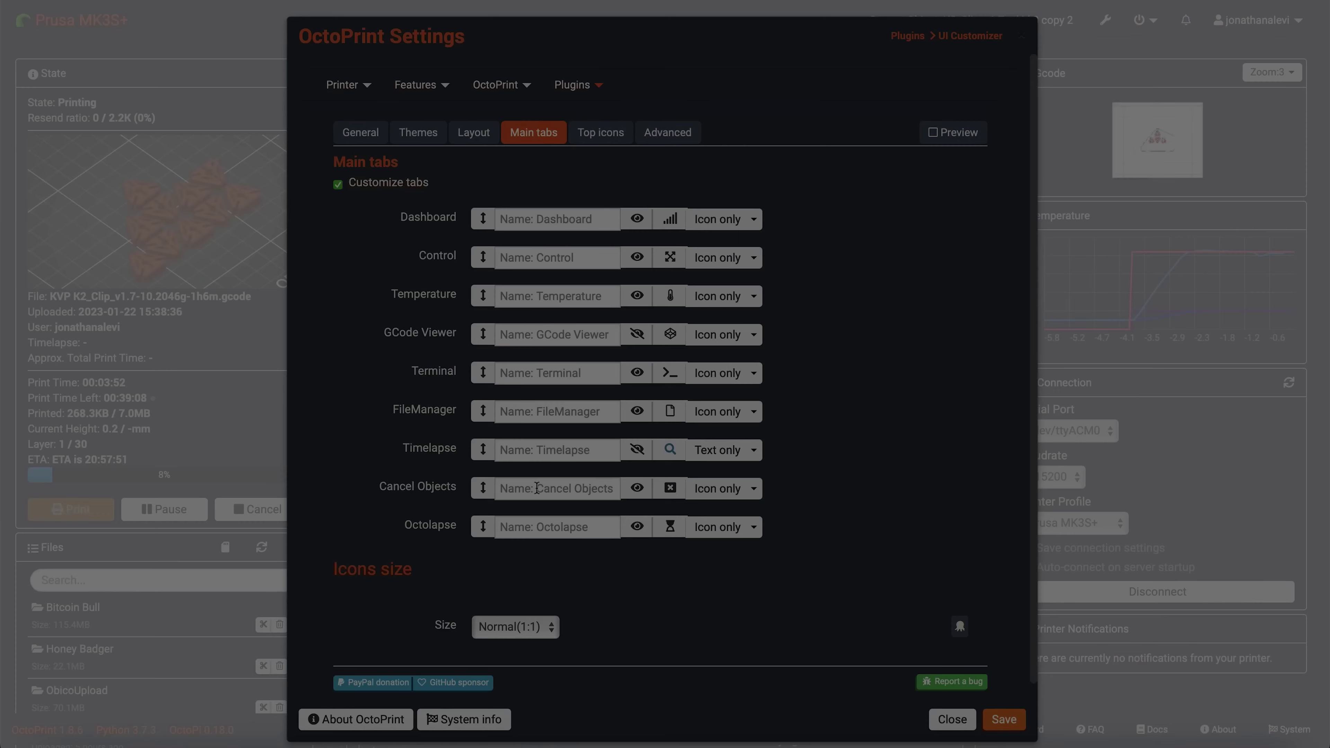
click(622, 136)
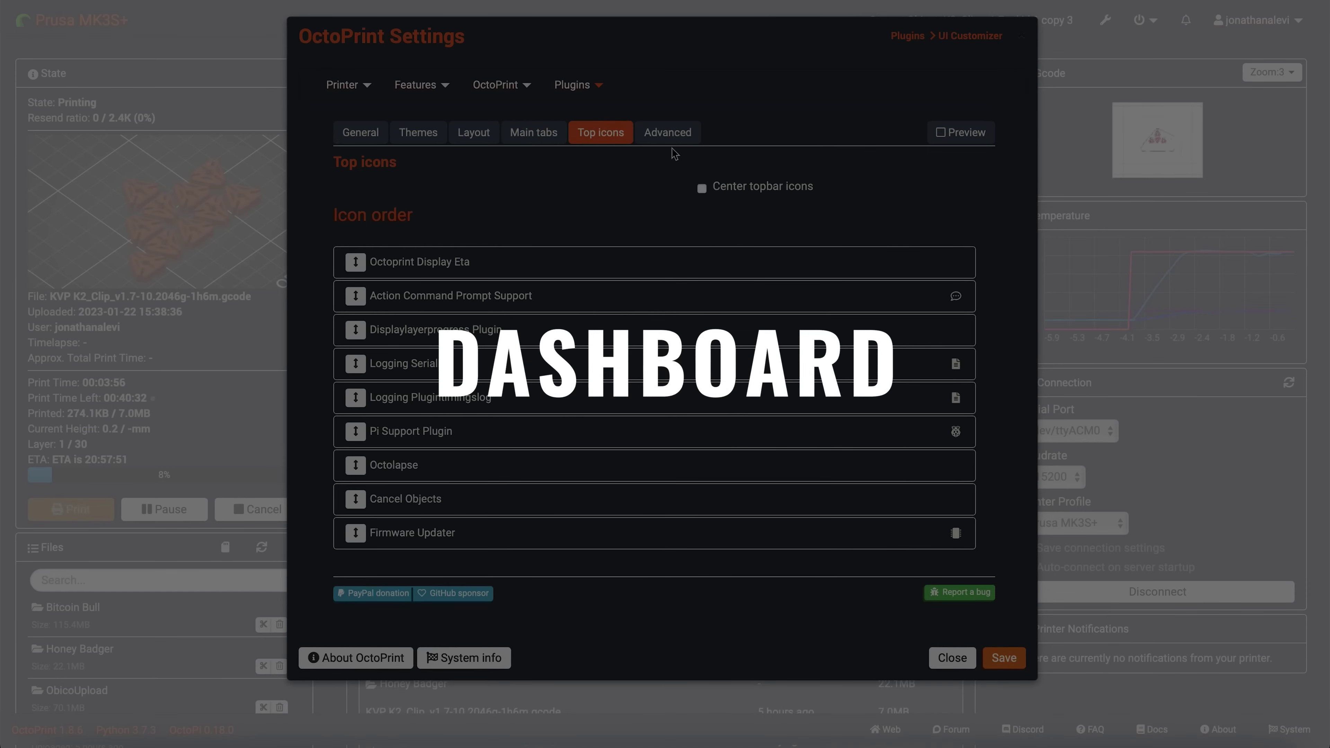
click(668, 133)
Step: Review the Dashboard plugin's enabled and disabled widgets and close the settings without saving
click(576, 86)
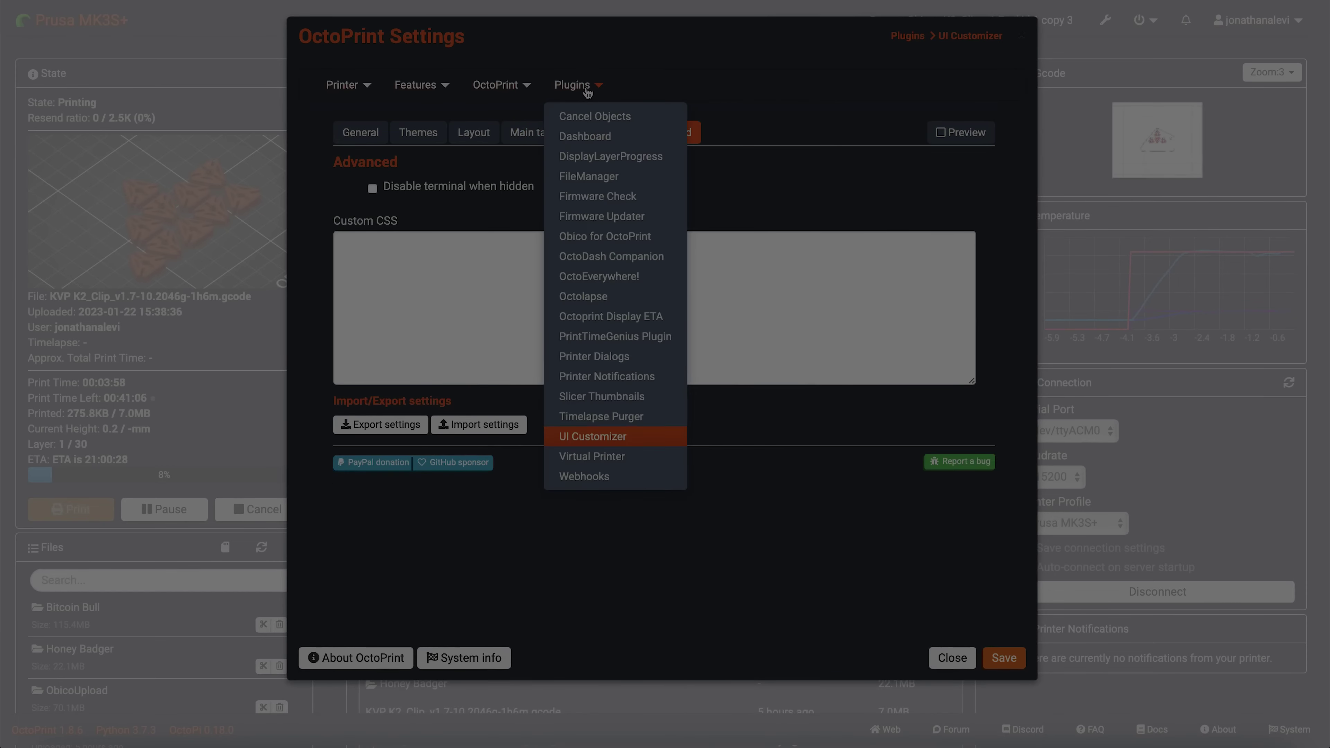
click(585, 136)
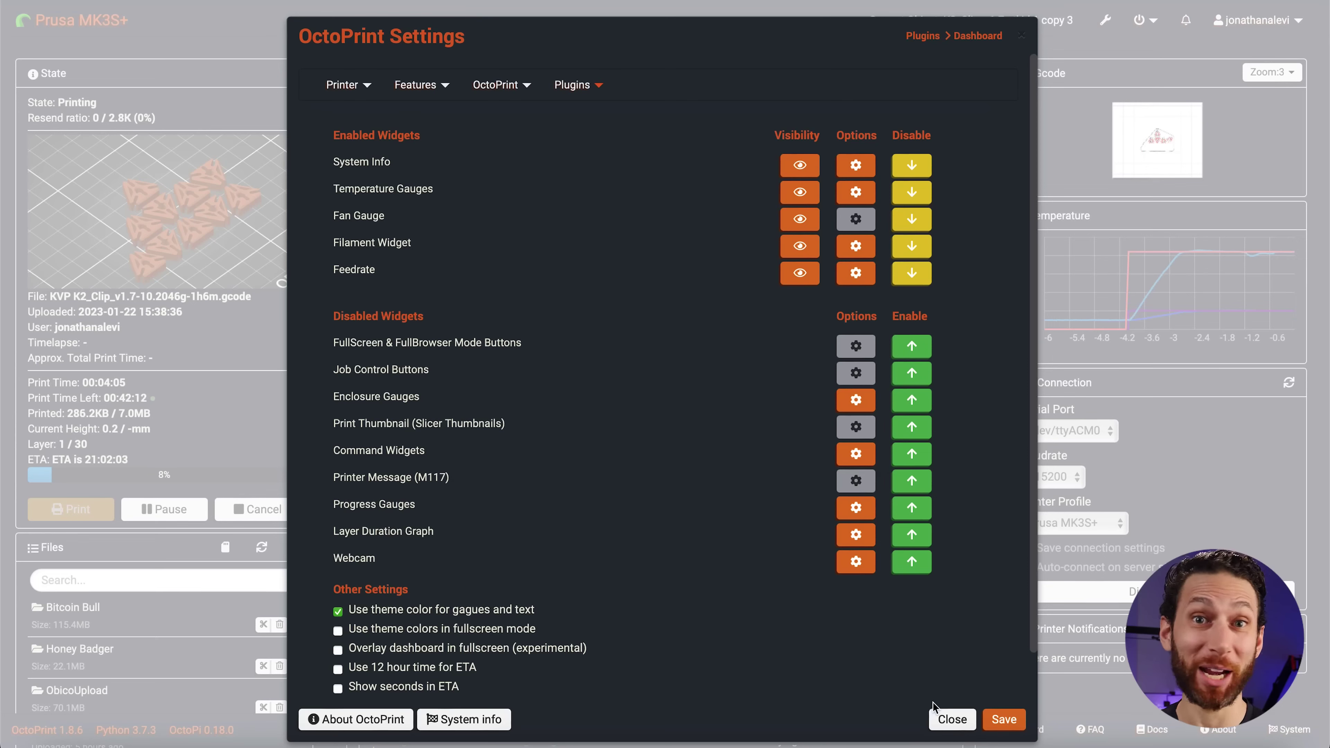
click(961, 728)
Step: Examine the dashboard's system info, temperature gauges, fan gauge and print job widgets
click(363, 446)
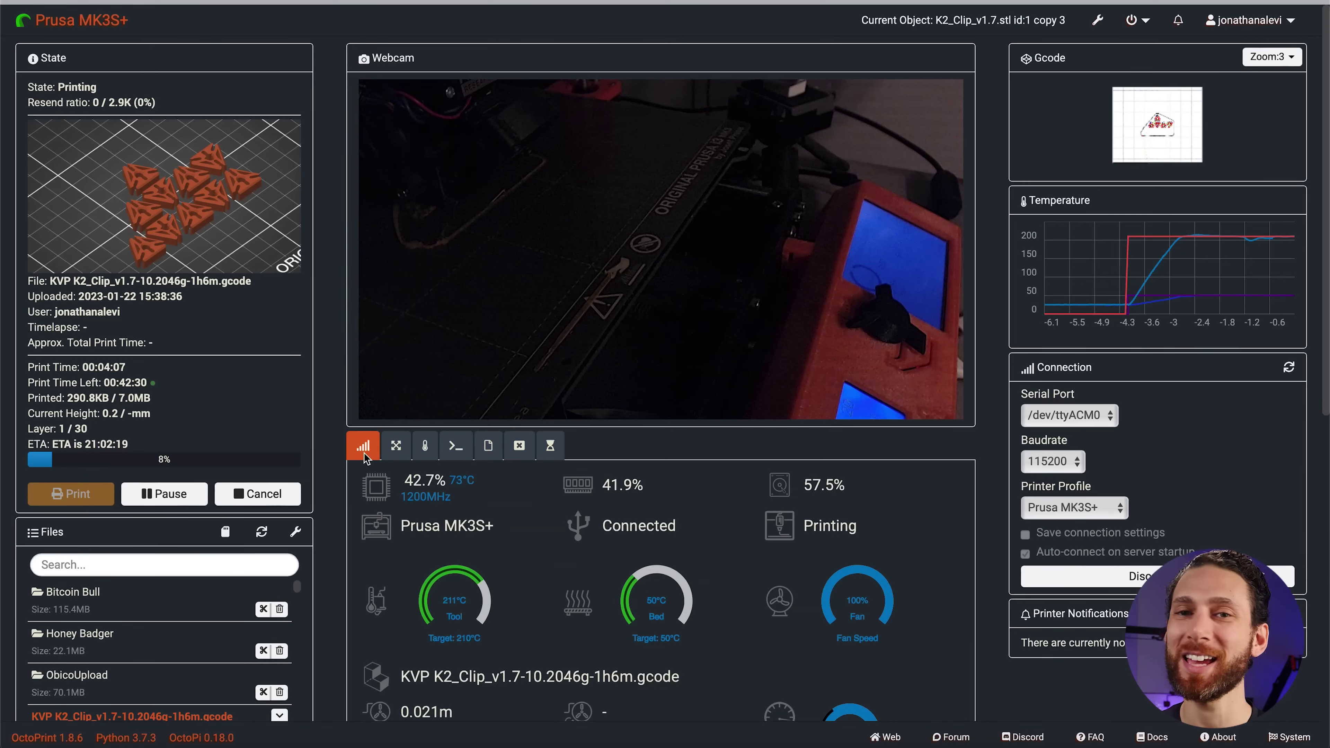
scroll(948, 646, down, 5)
drag(735, 622, 563, 463)
click(699, 682)
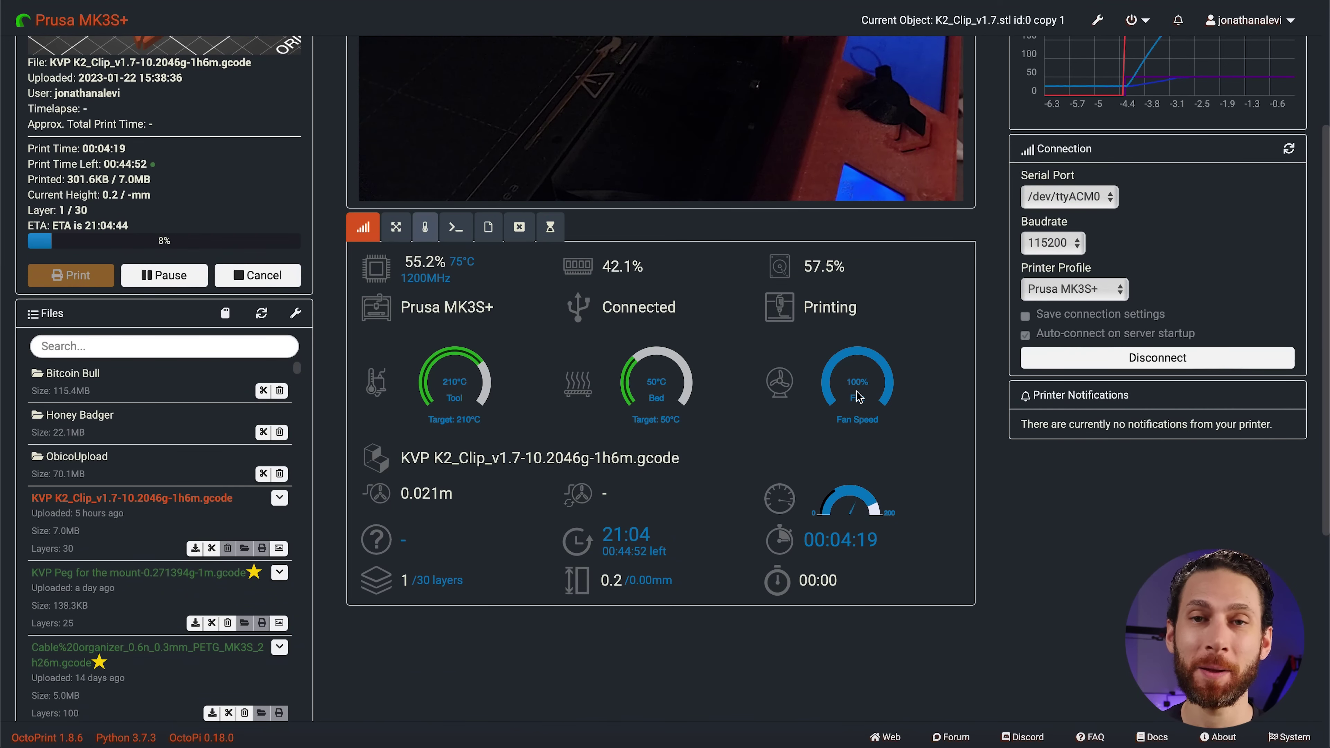
scroll(769, 597, up, 5)
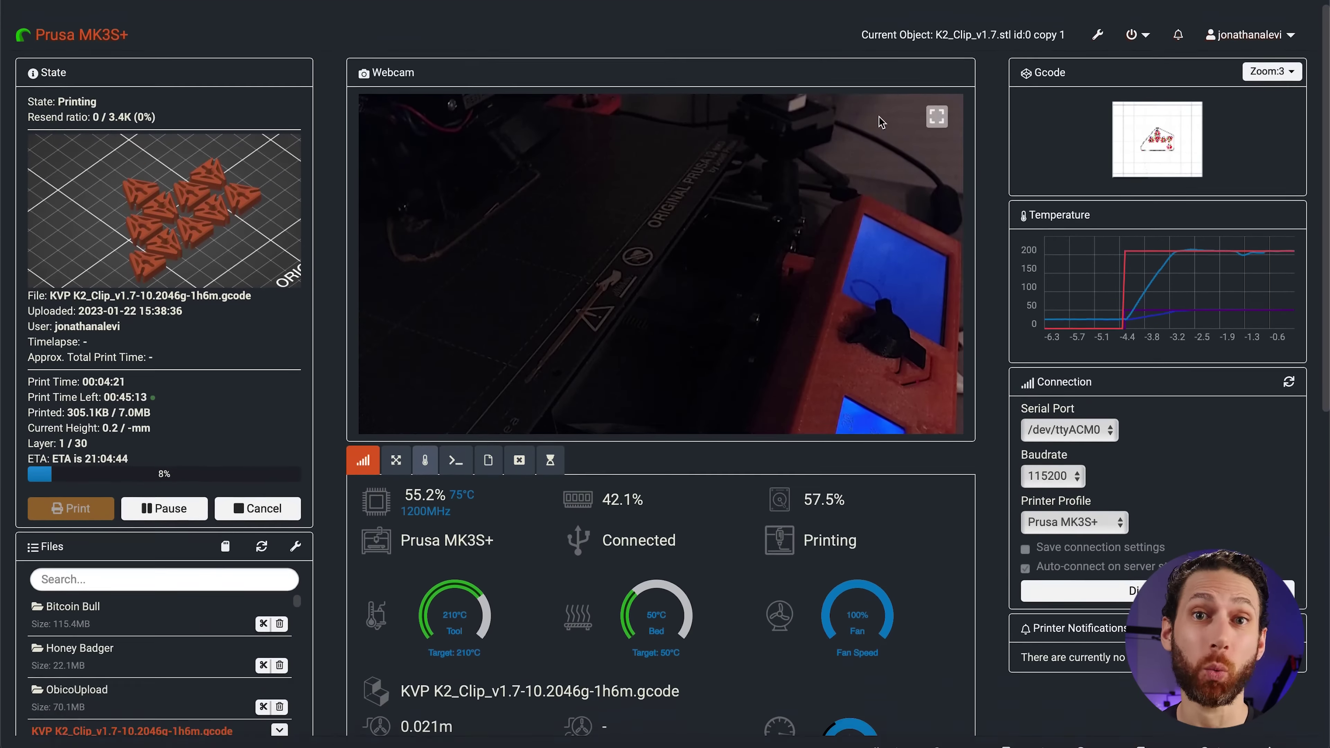
Step: Review the Dashboard and Slicer Thumbnails plugin settings and close them without saving
click(1096, 20)
click(592, 86)
click(582, 135)
scroll(709, 457, down, 2)
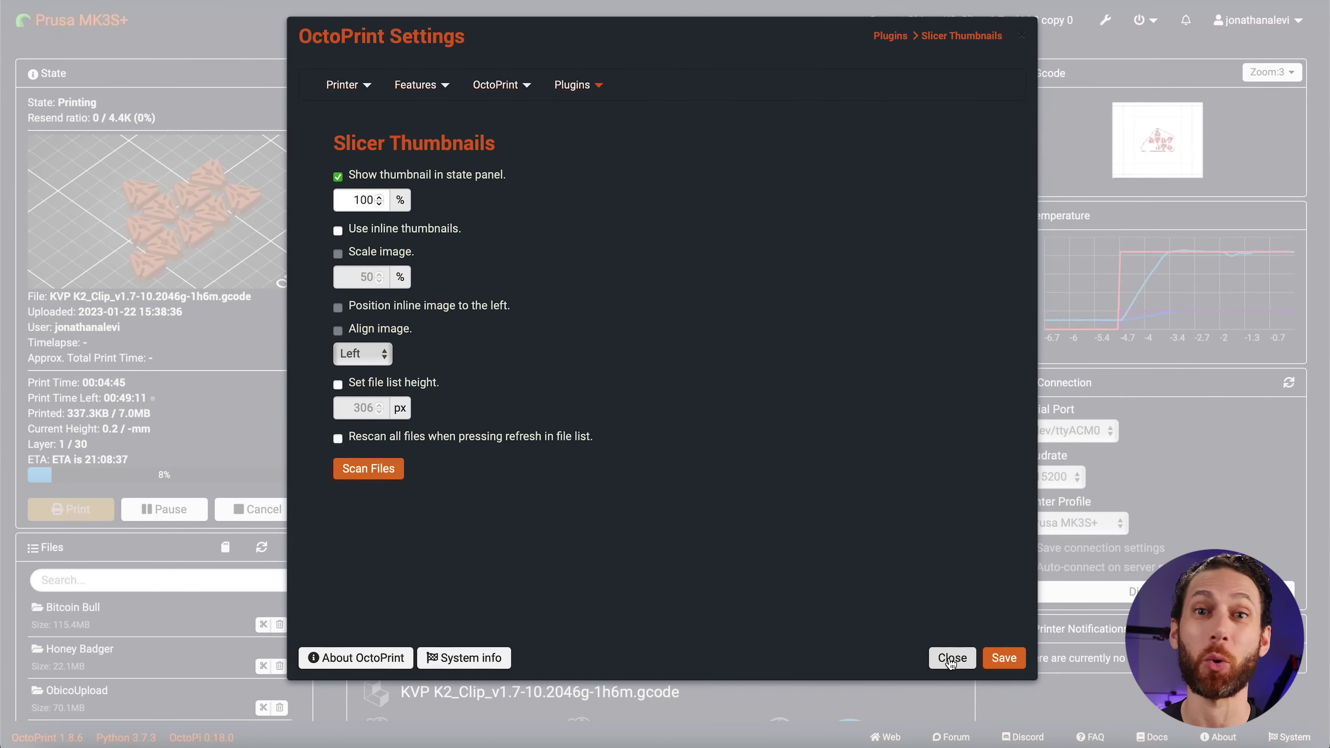
click(950, 659)
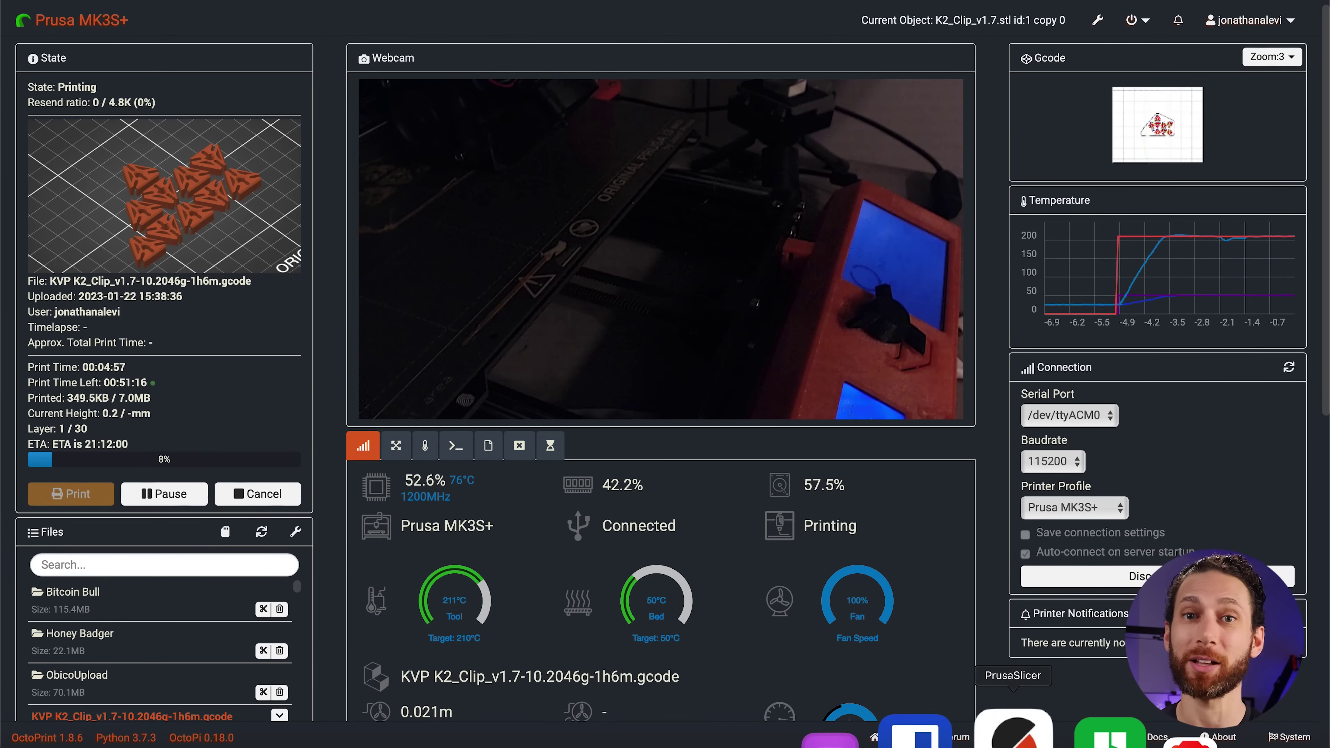
Step: Switch to PrusaSlicer, check the G-code thumbnails entry in the printer's firmware settings and return to OctoPrint
click(1016, 733)
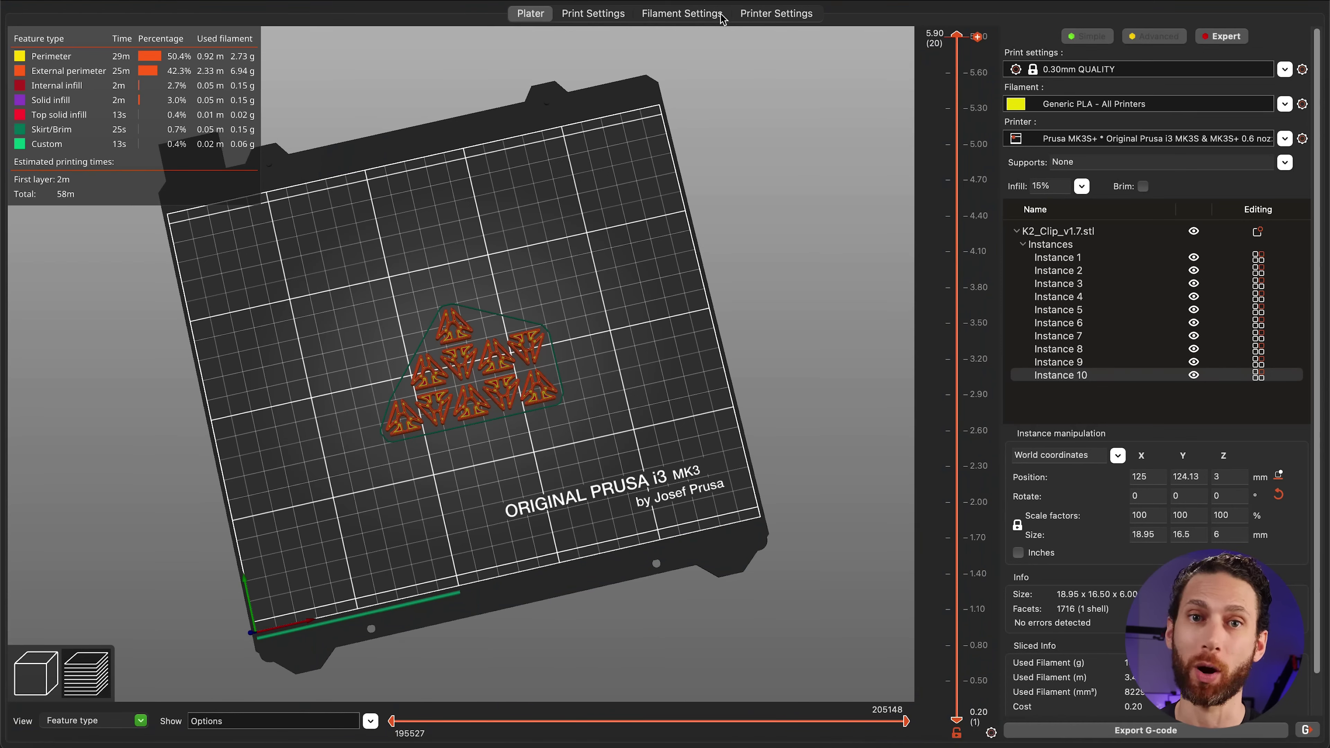
click(776, 14)
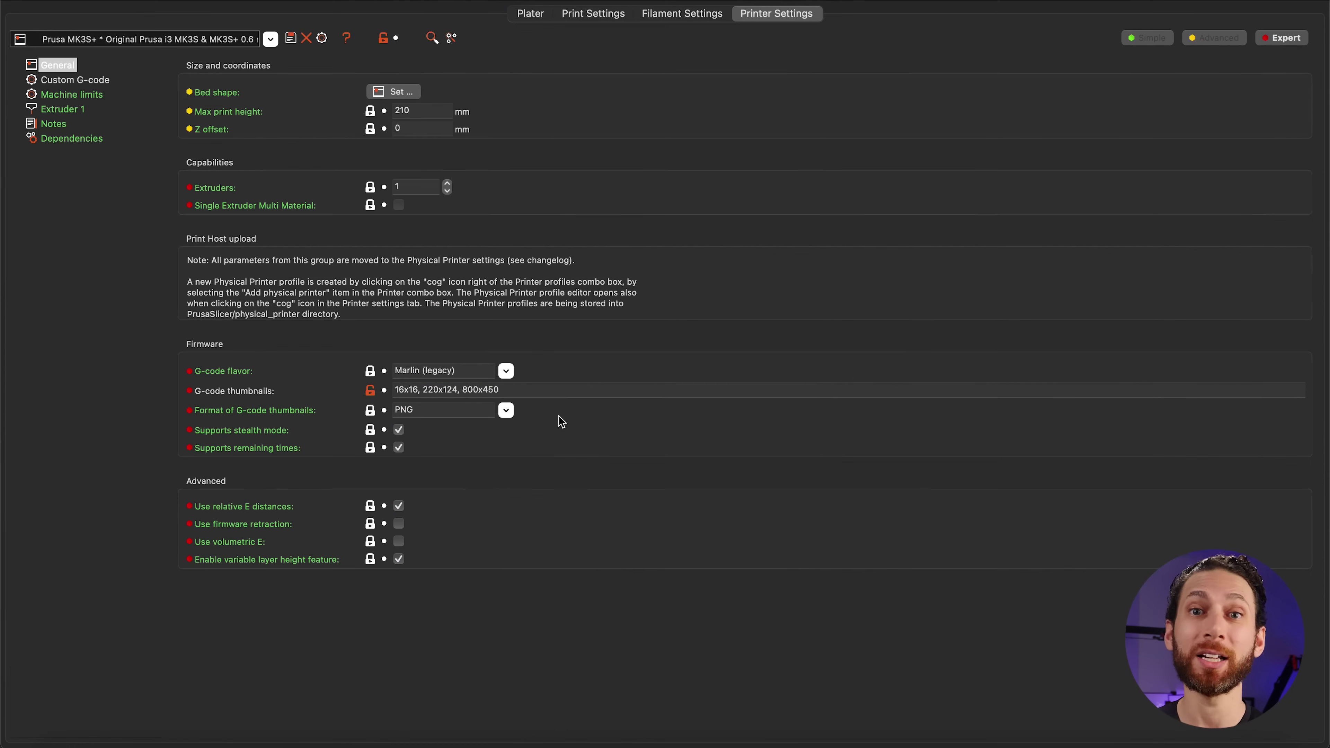
key(super+Tab)
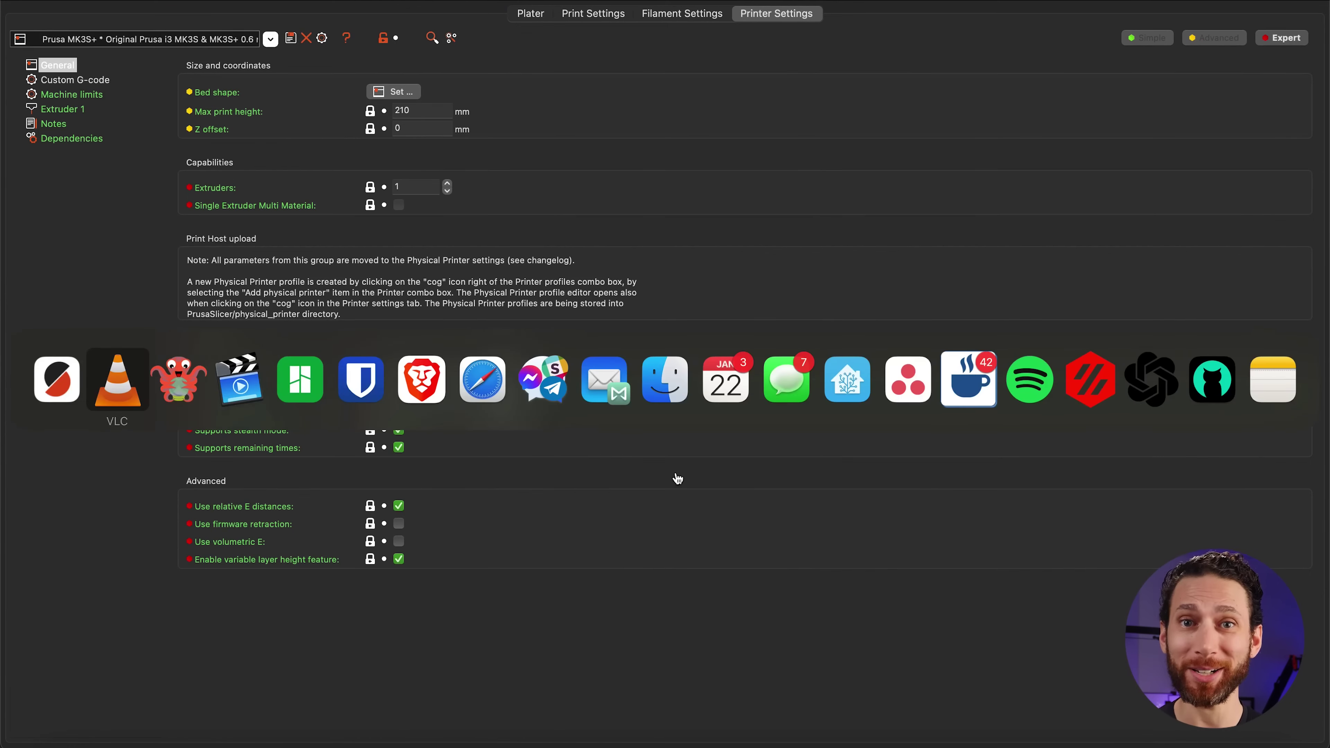
key(super+Tab)
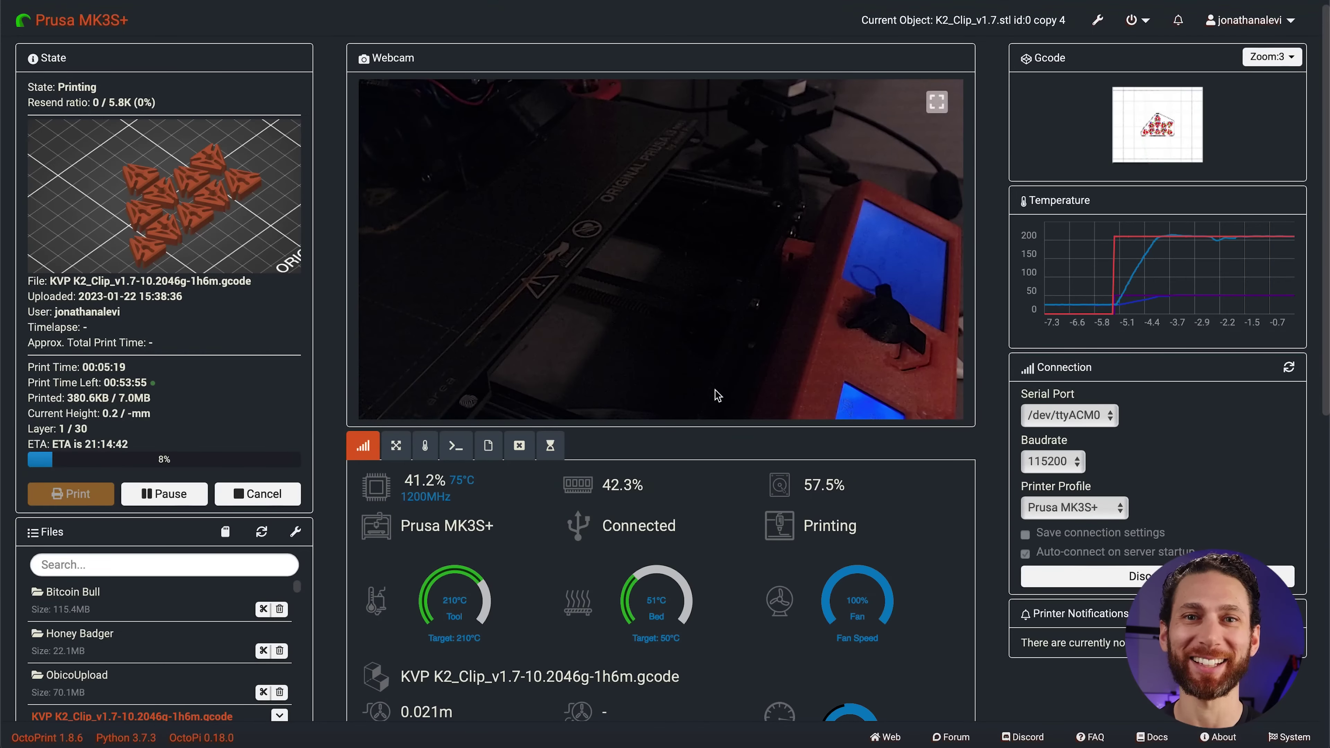